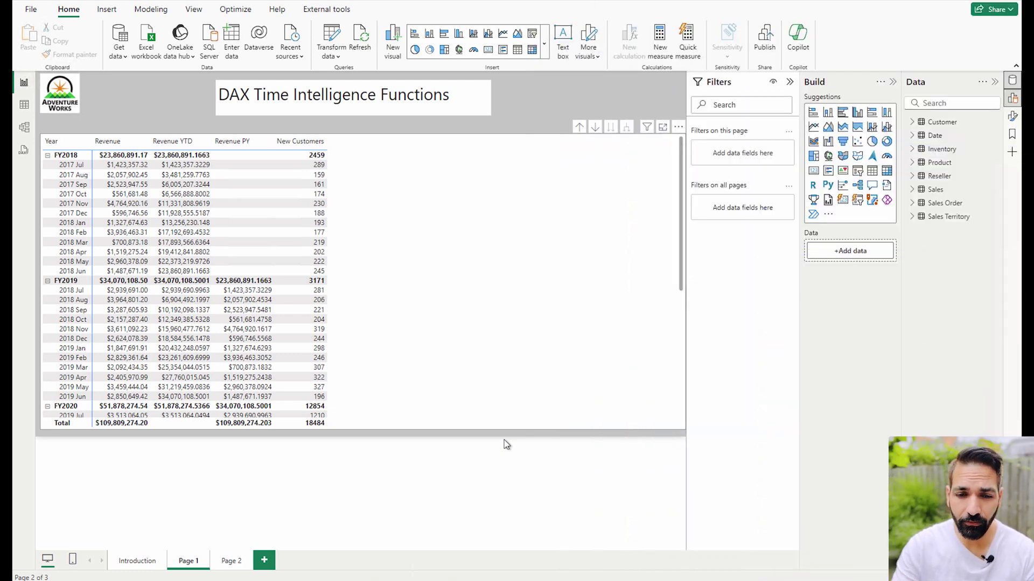
# - Expand the Sales table and review the Revenue YTD measure's TOTALYTD formula without changing it
pyautogui.click(912, 190)
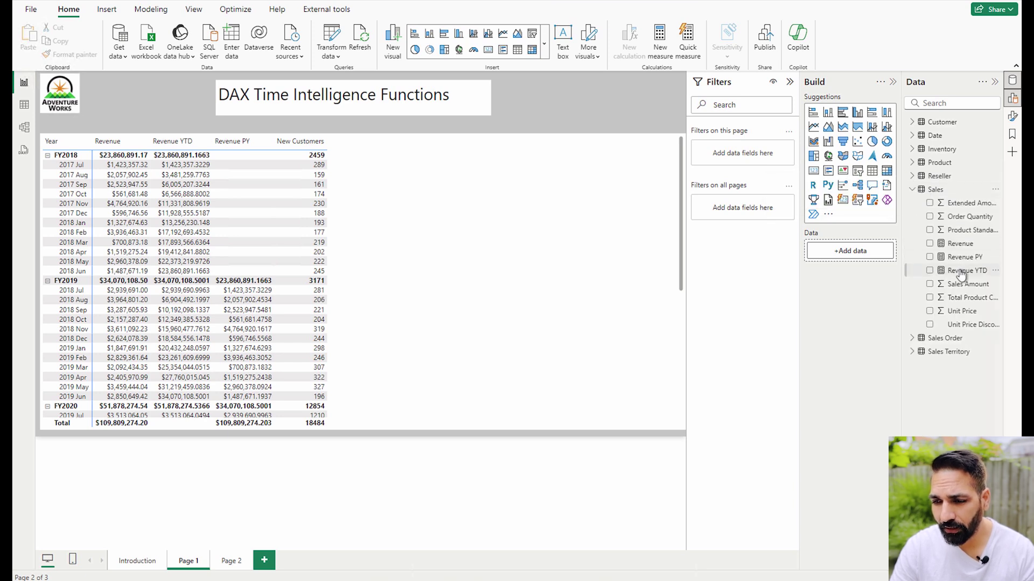
pyautogui.click(957, 274)
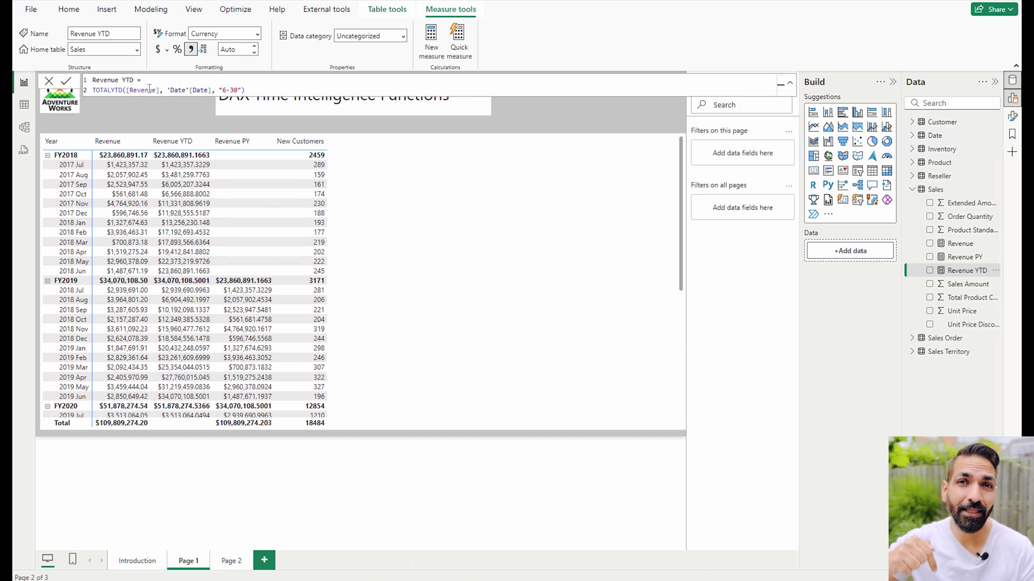
pyautogui.click(441, 270)
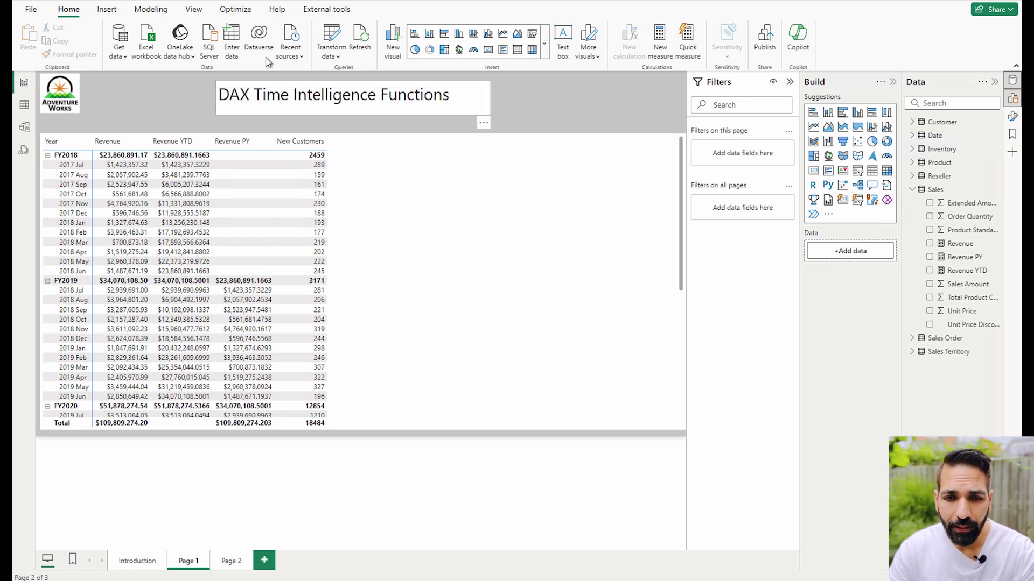
# - Create a new calculated table with the formula Calendar Table = CALENDARAUTO()
pyautogui.click(151, 9)
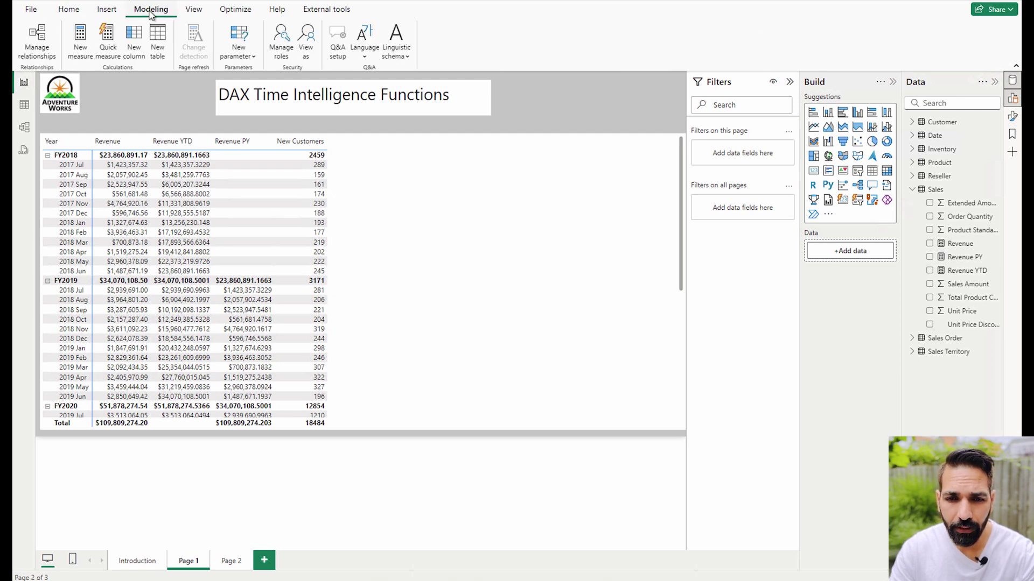
pyautogui.click(157, 41)
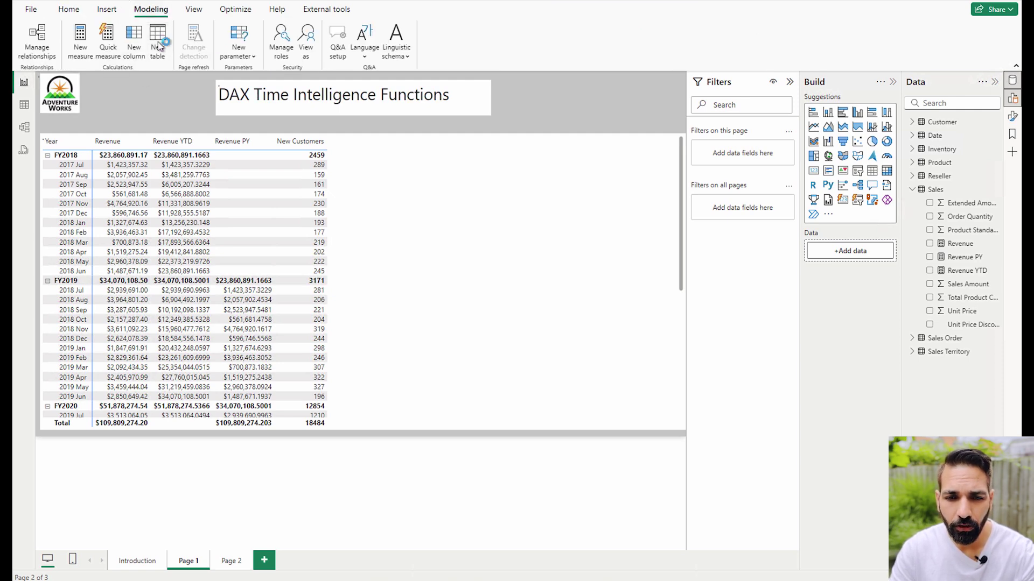
pyautogui.write('Calendar Table')
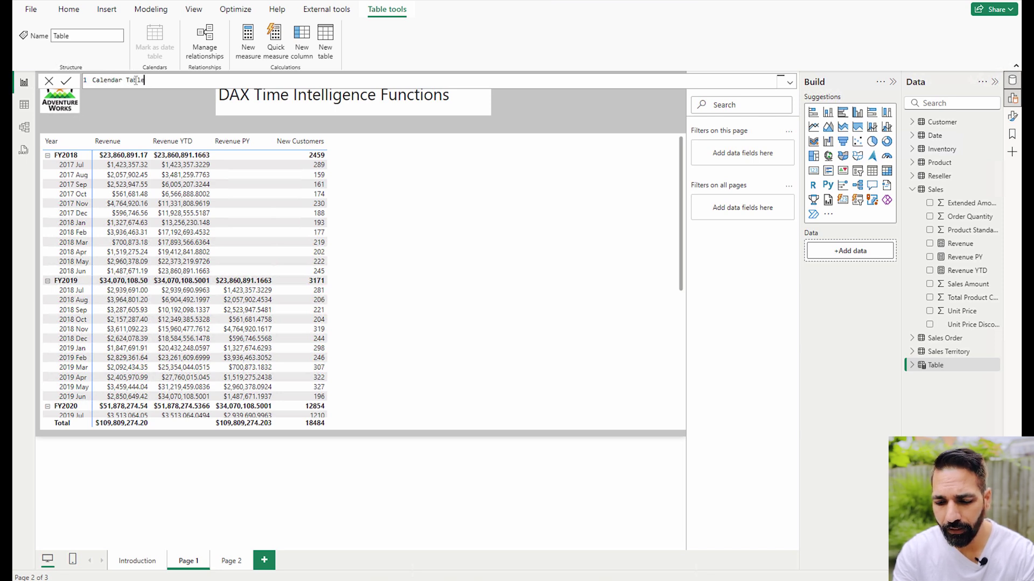
pyautogui.write(' = Cal')
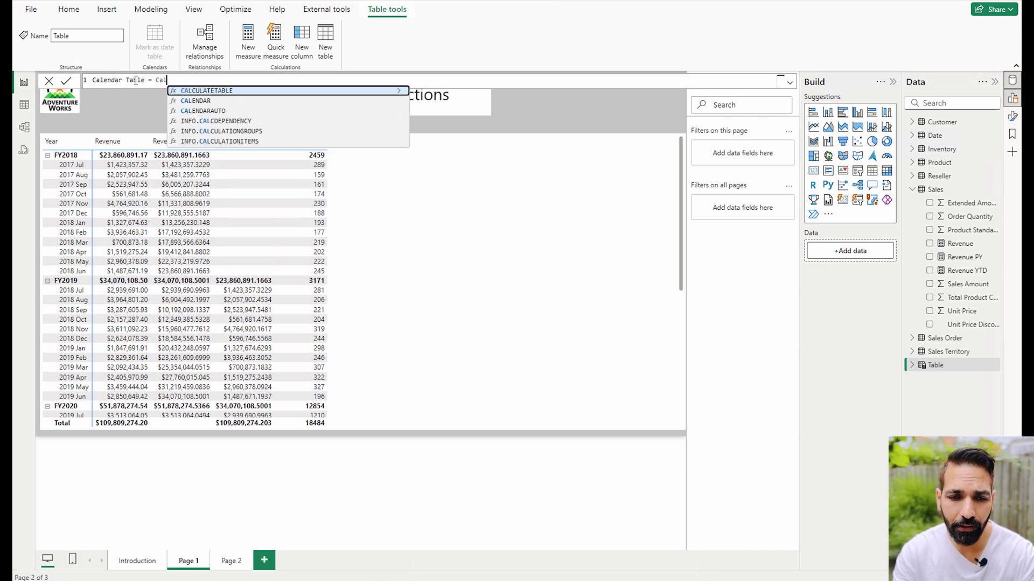
pyautogui.write('en')
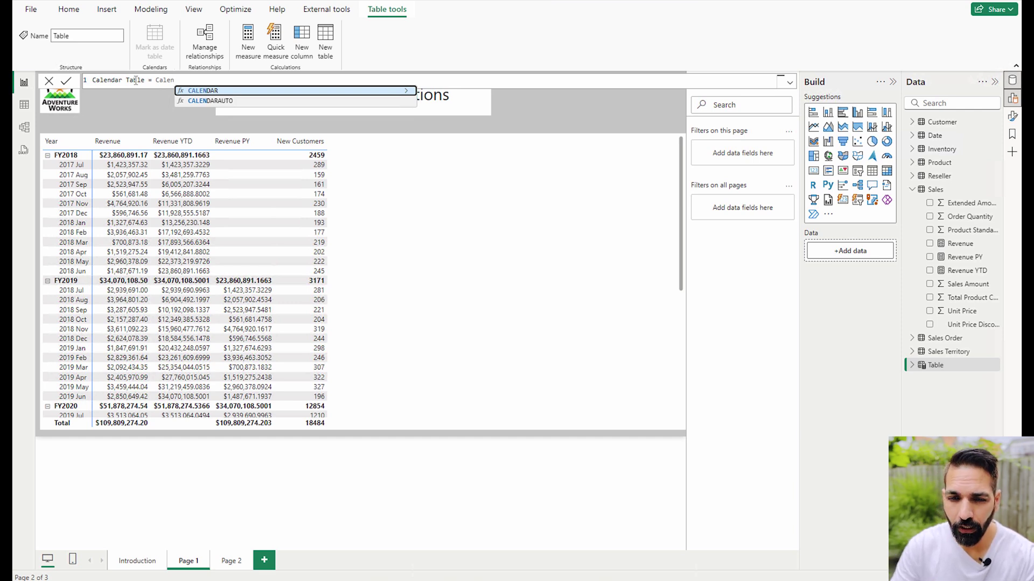
pyautogui.press('Down')
pyautogui.press('Tab')
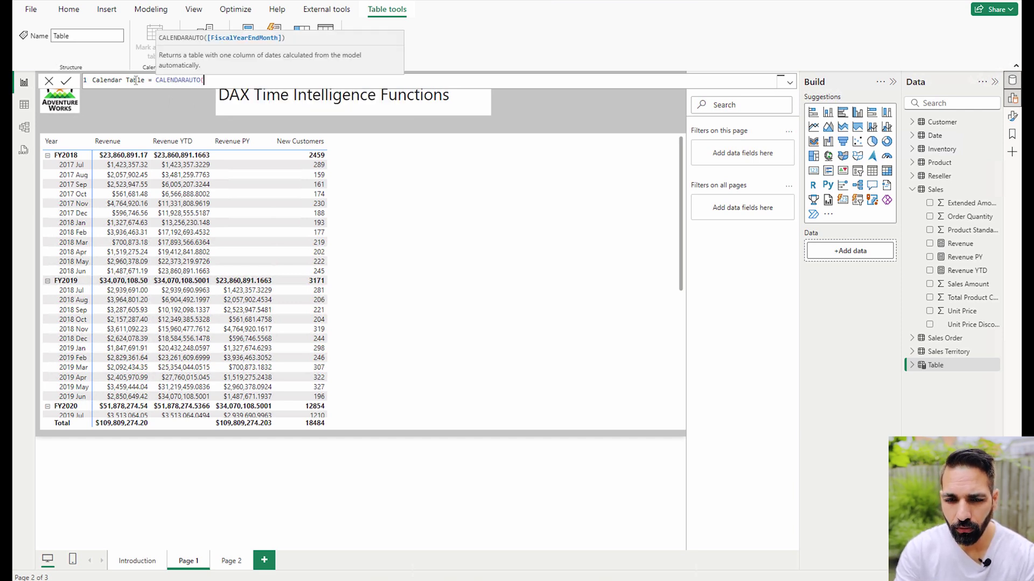
pyautogui.write(')')
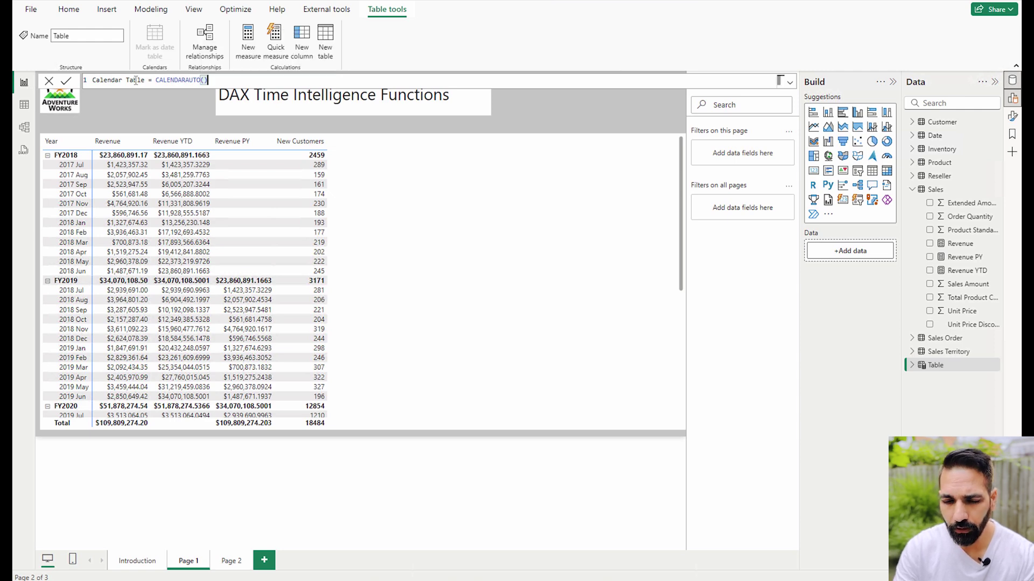
pyautogui.press('Return')
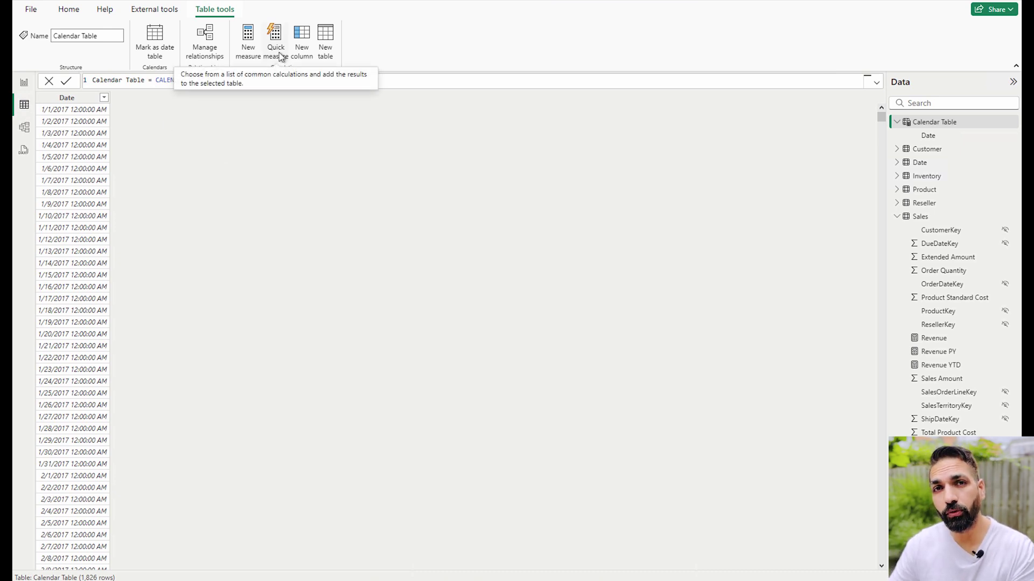
# - Add a column Month Year = FORMAT('Calendar Table'[Date], "MMM-YY") to Calendar Table
pyautogui.click(278, 53)
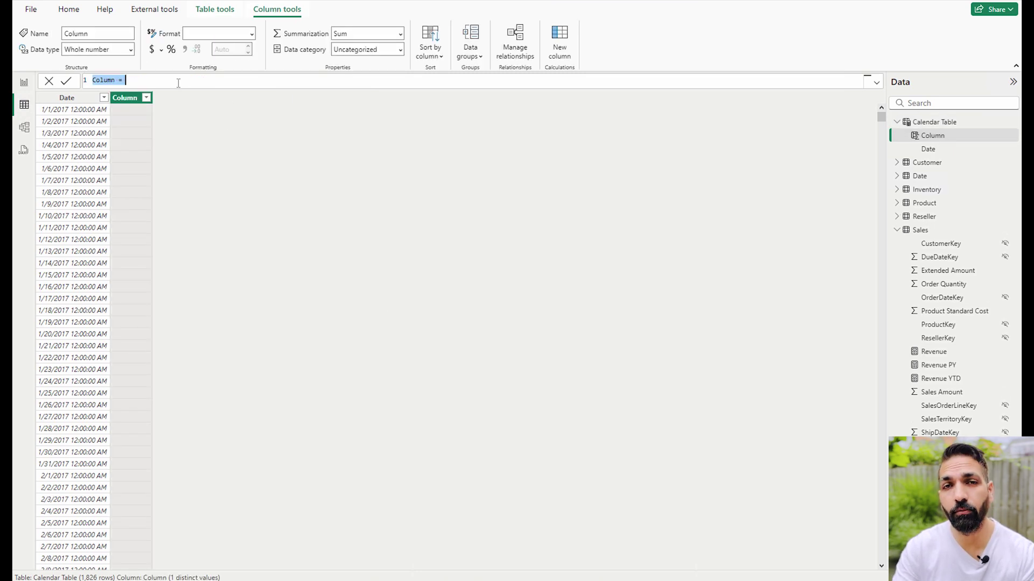
pyautogui.write('Mont Year')
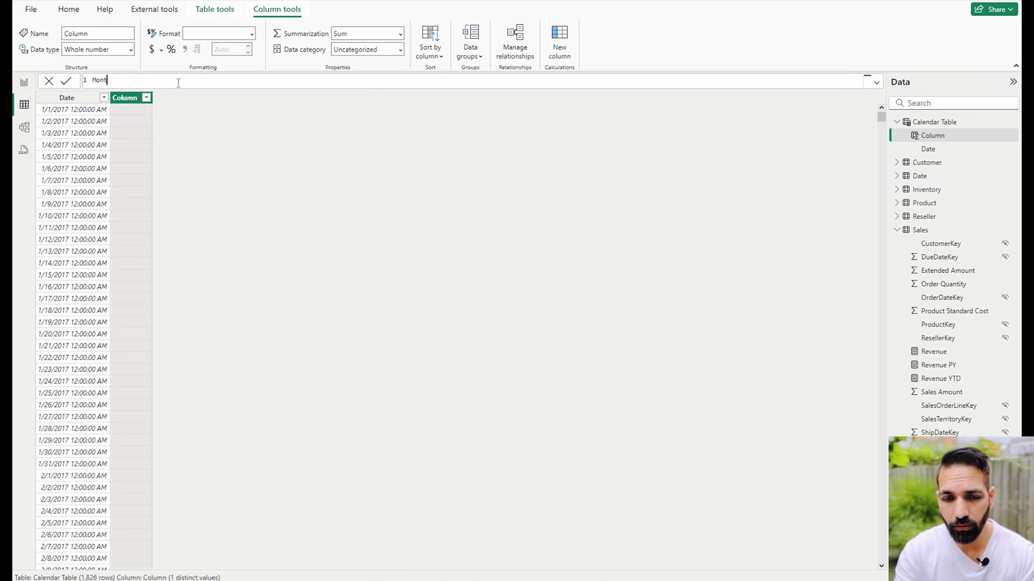
pyautogui.click(107, 80)
pyautogui.write('h')
pyautogui.click(134, 81)
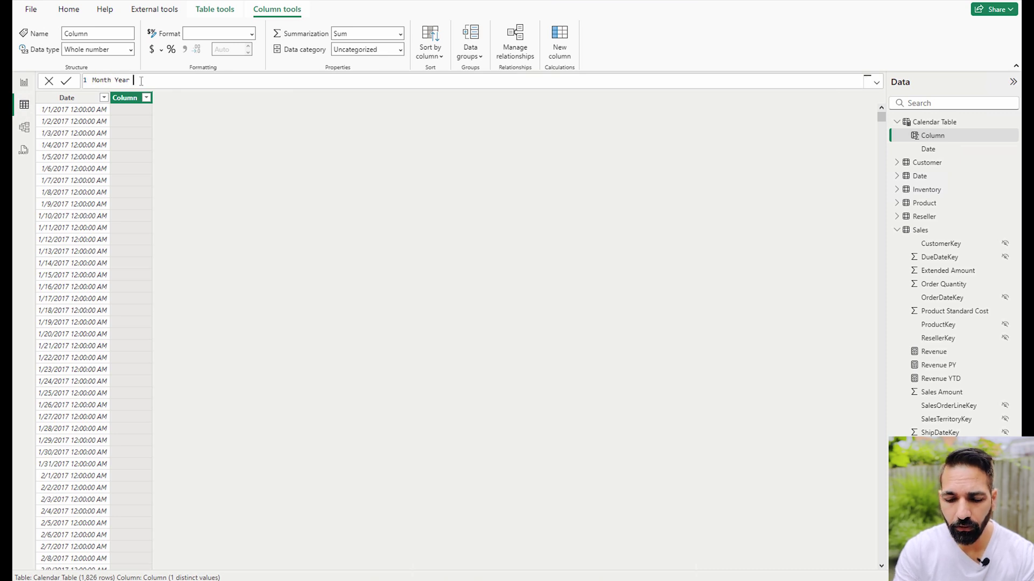
pyautogui.write('= FORMAT(')
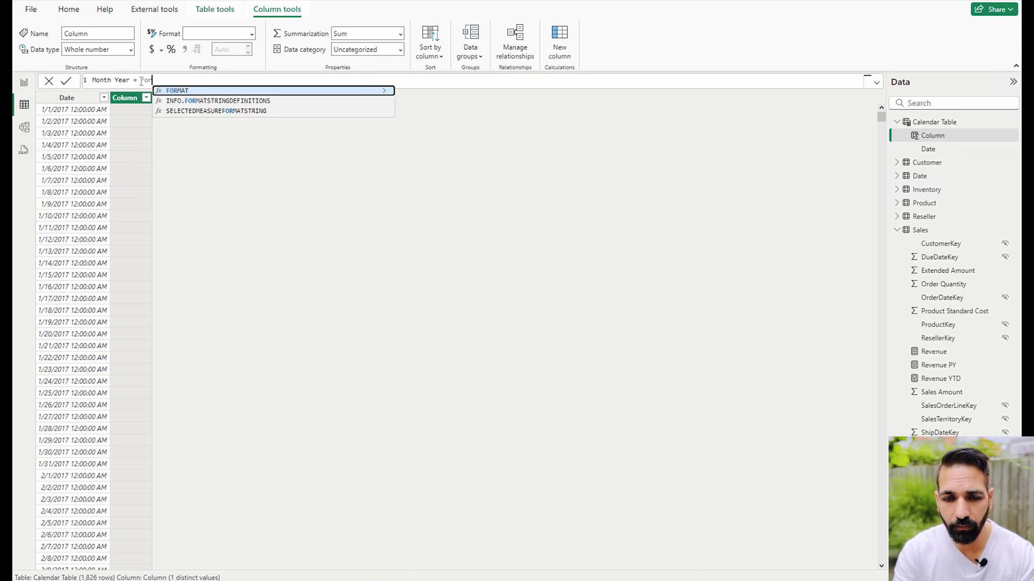
pyautogui.write('Date')
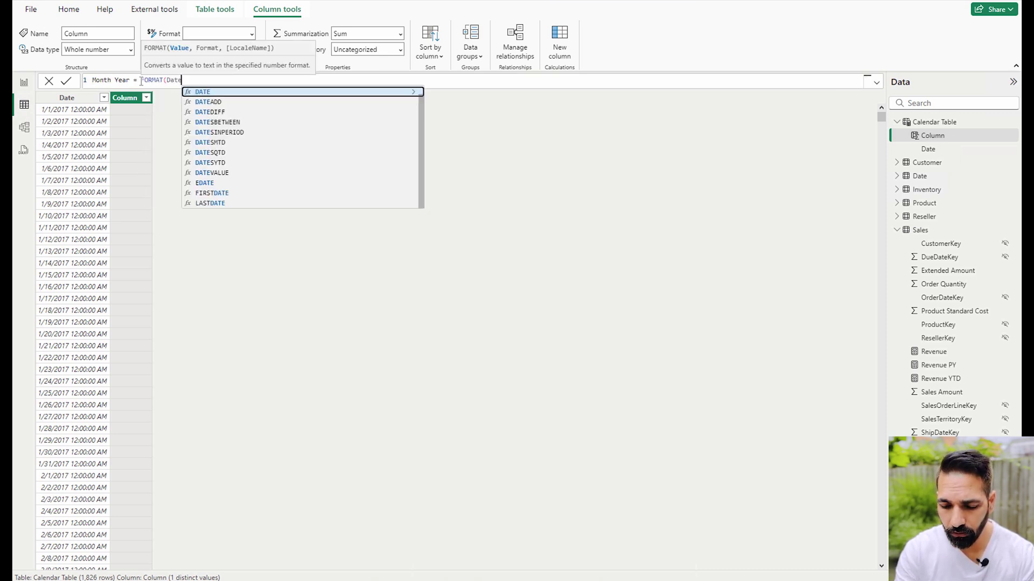
pyautogui.press('BackSpace')
pyautogui.press('BackSpace')
pyautogui.press('BackSpace')
pyautogui.press('BackSpace')
pyautogui.write('Calen')
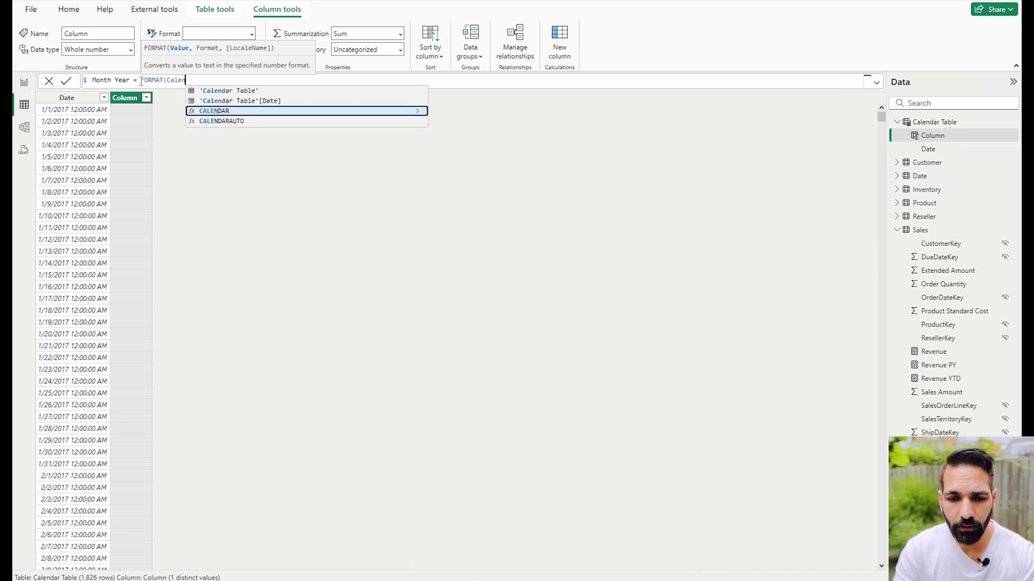
pyautogui.click(238, 101)
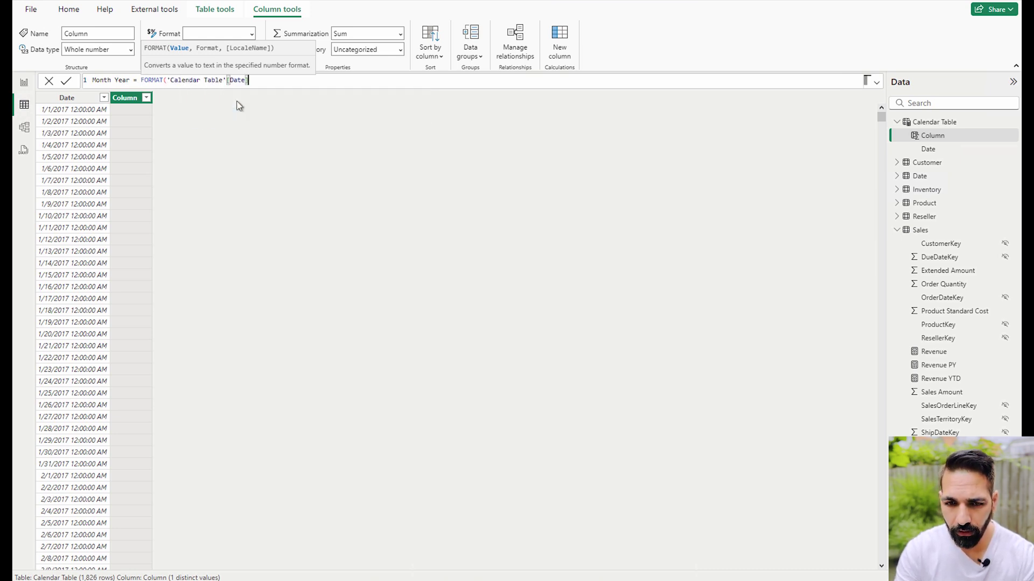
pyautogui.write(',')
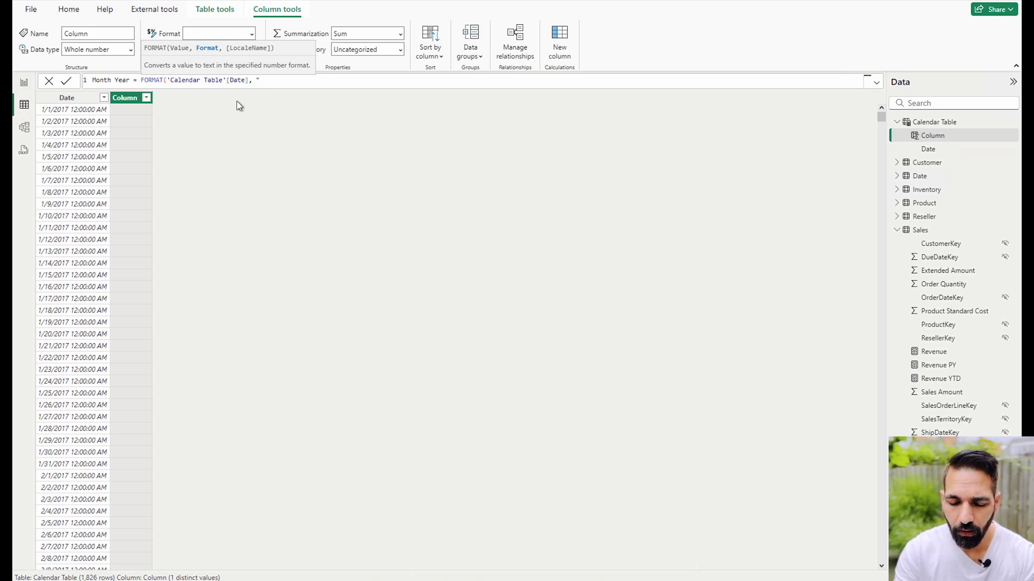
pyautogui.write(' "MMM')
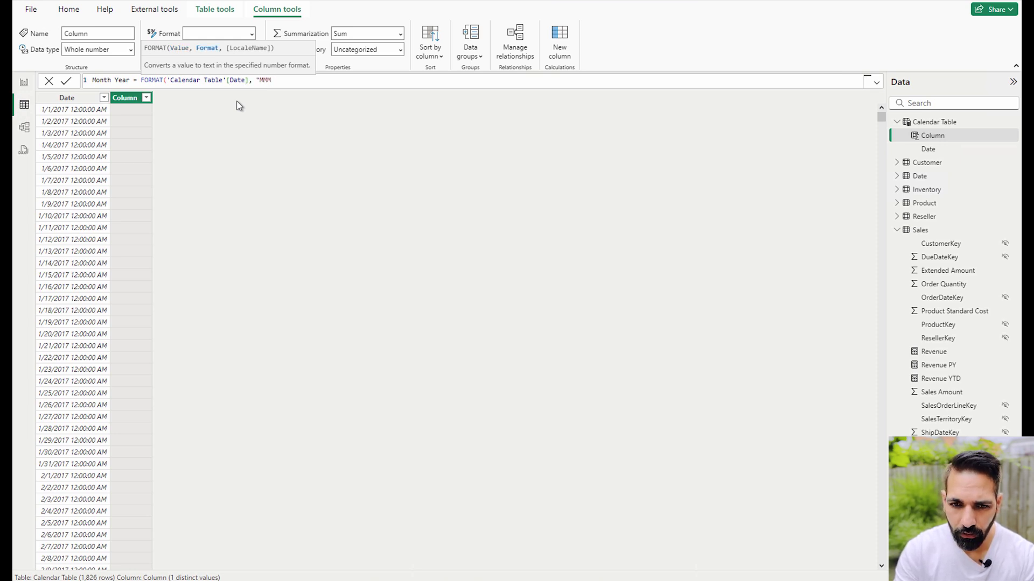
pyautogui.write('-YY")')
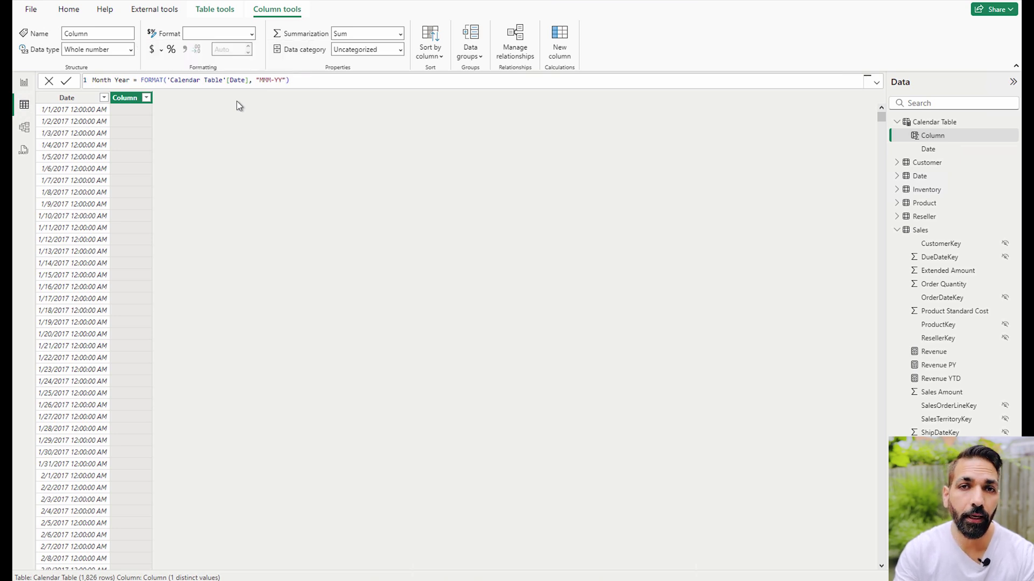
pyautogui.press('Return')
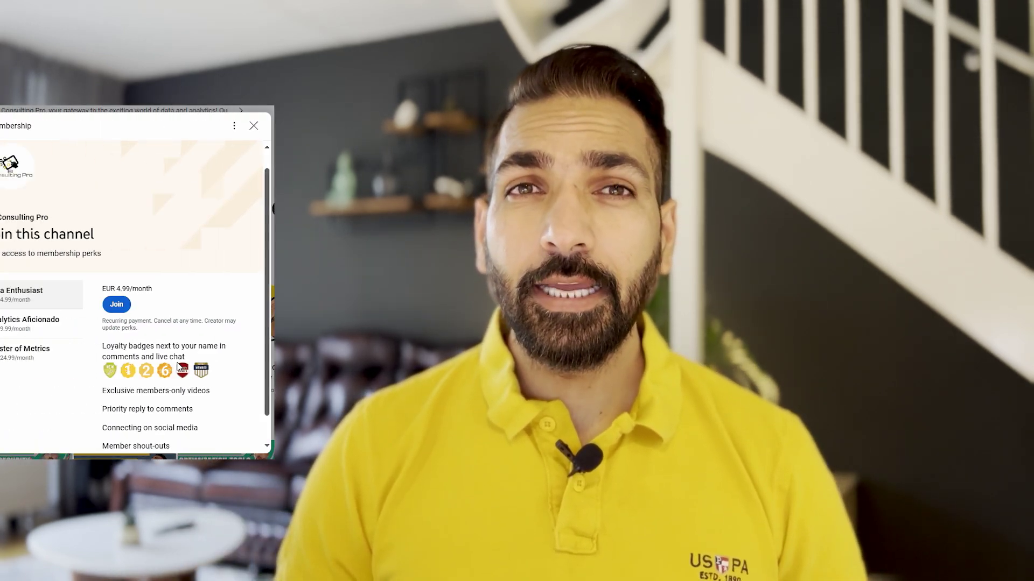
pyautogui.click(87, 325)
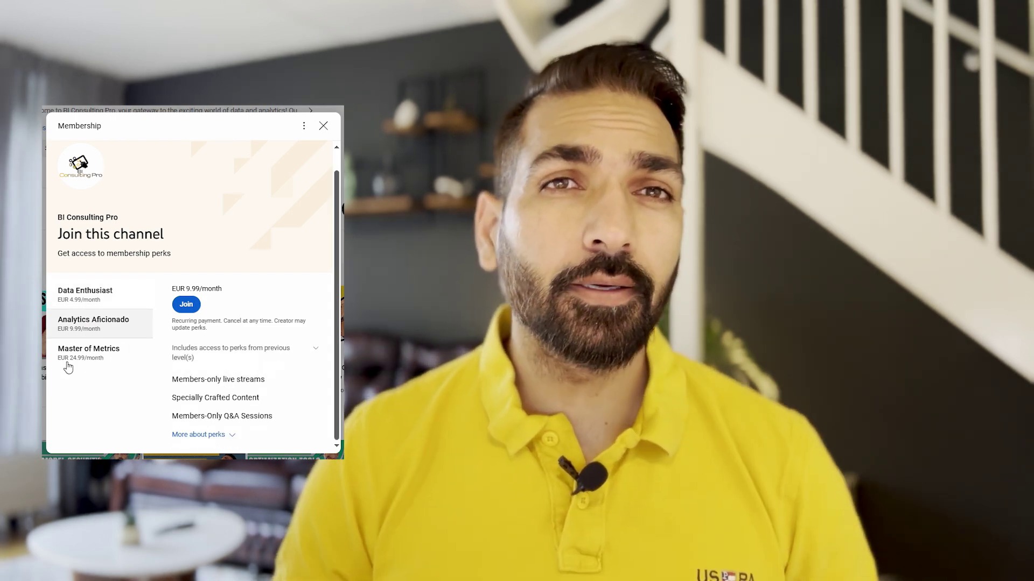
pyautogui.click(77, 362)
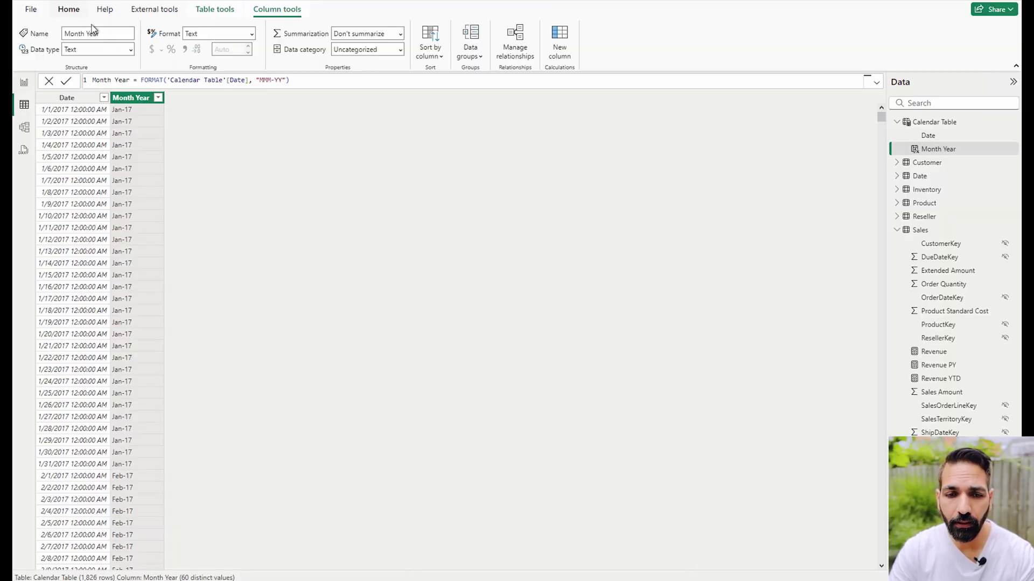
# - Launch the Power Query Editor from the Home ribbon's Transform data menu
pyautogui.click(60, 9)
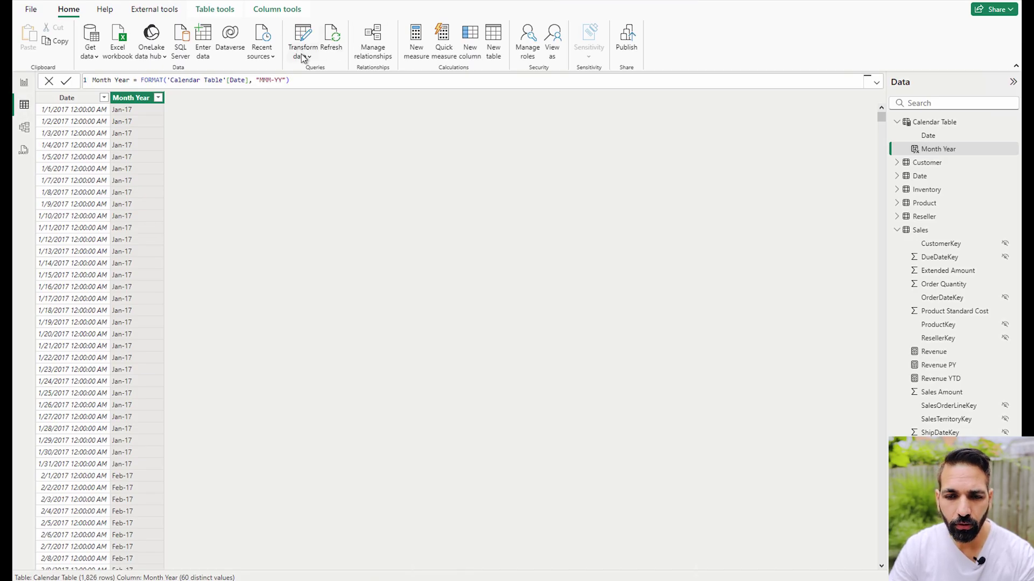
pyautogui.click(303, 56)
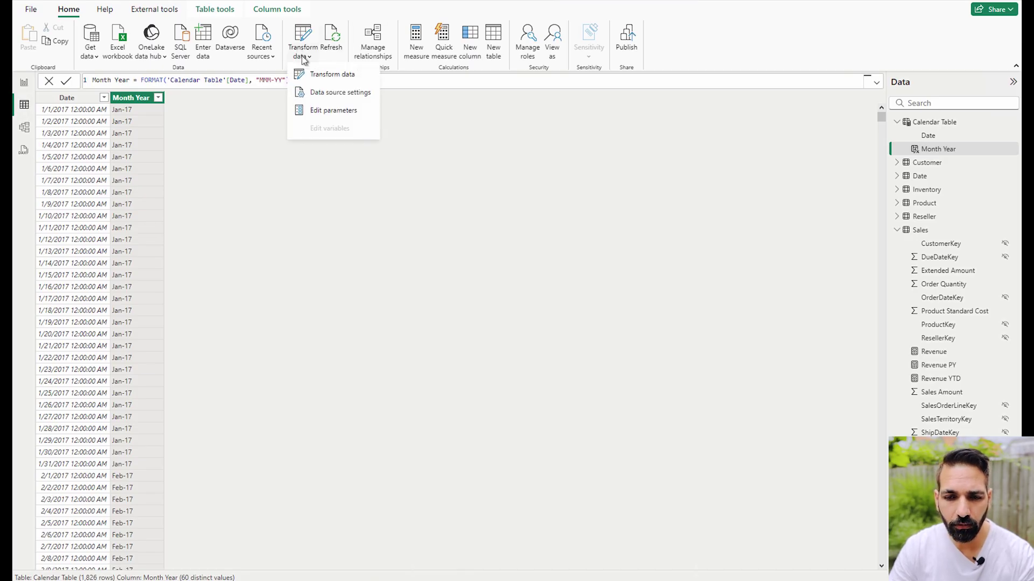
pyautogui.click(324, 79)
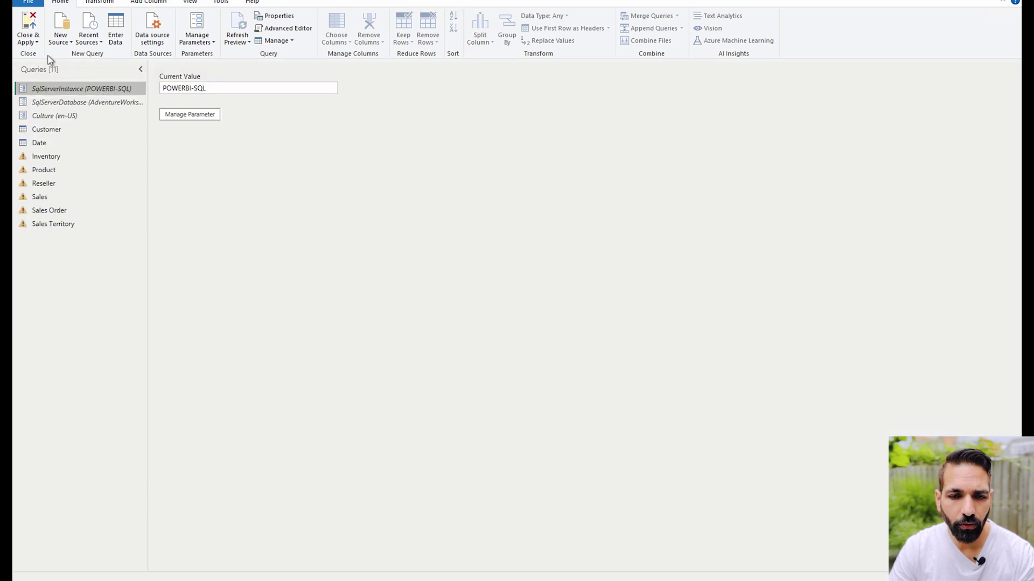
# - Create a blank query whose code is the pasted date-dimension M script spanning 2019 to 2099
pyautogui.click(61, 39)
pyautogui.click(95, 219)
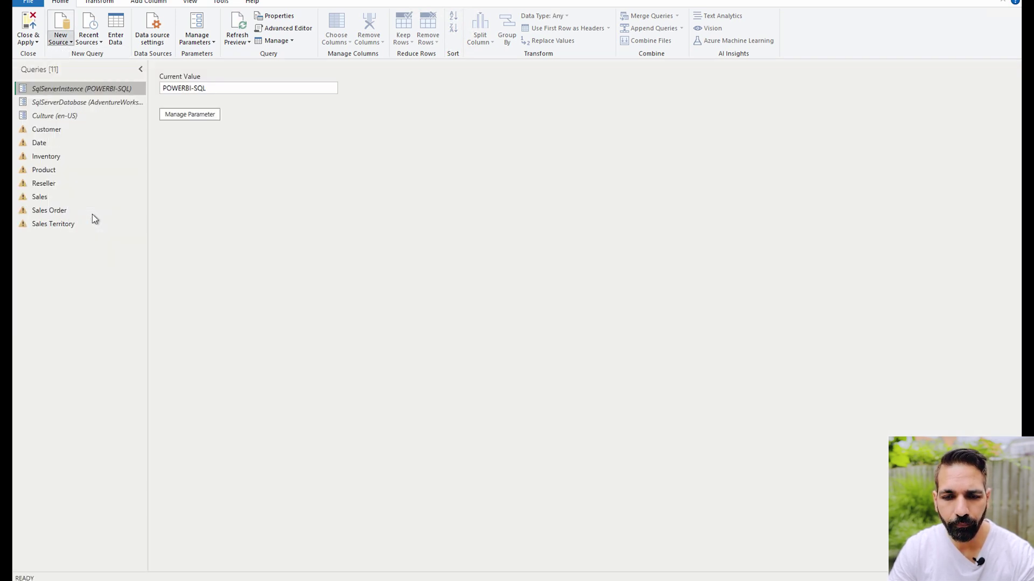
pyautogui.click(293, 30)
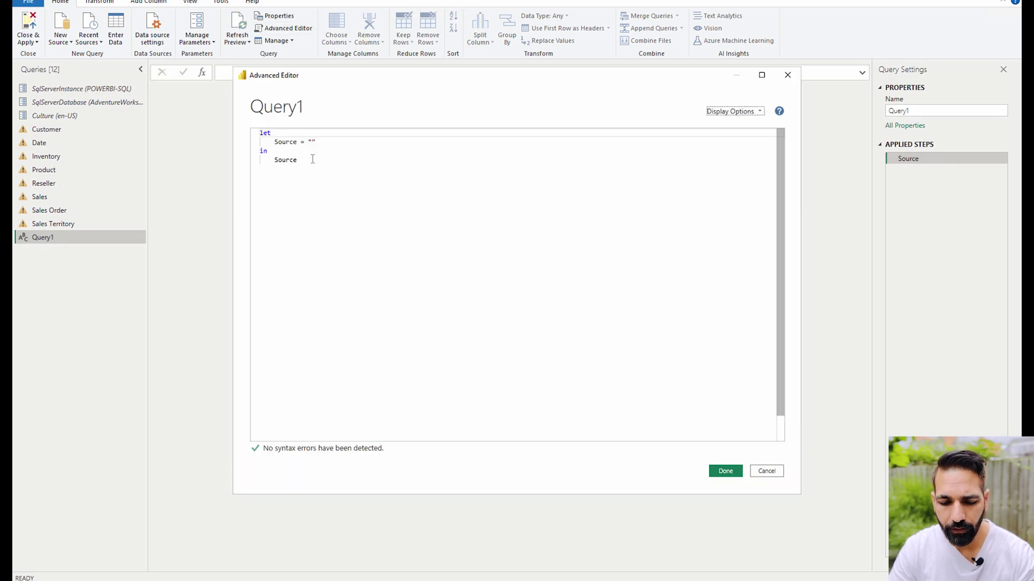
pyautogui.hotkey('ctrl', 'a')
pyautogui.hotkey('ctrl', 'v')
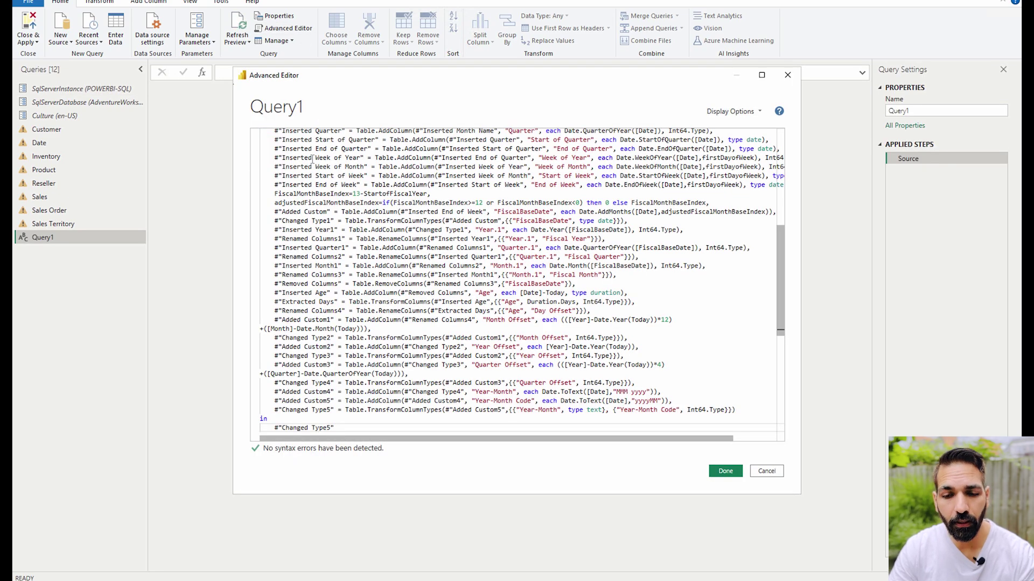
pyautogui.scroll(10, 312, 159)
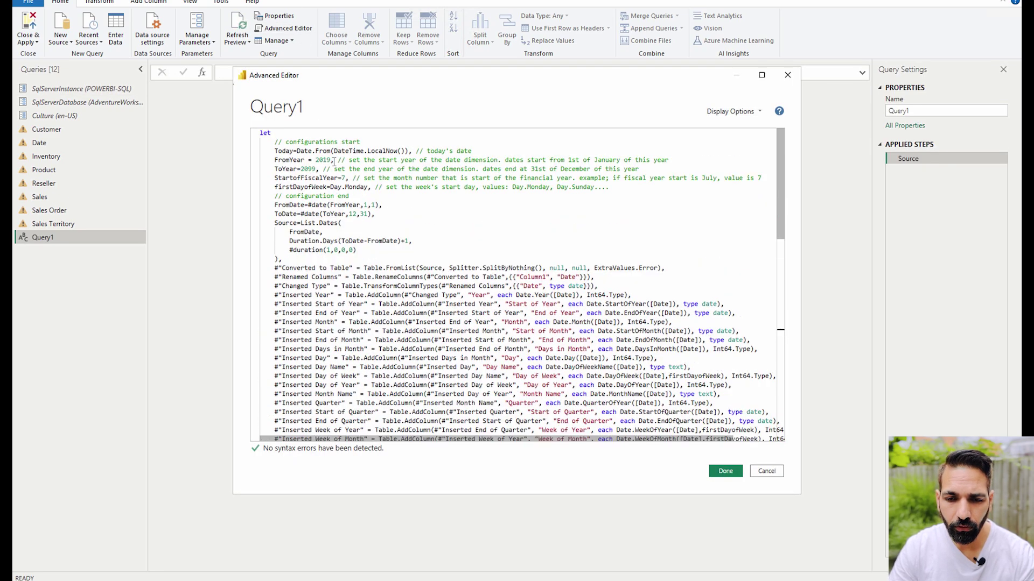
pyautogui.doubleClick(321, 160)
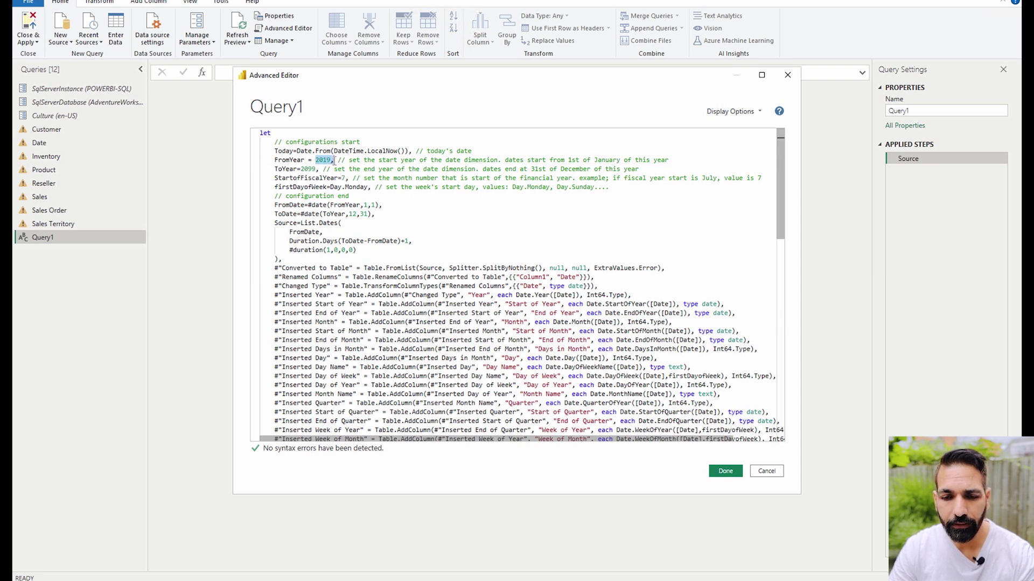
pyautogui.moveTo(302, 169); pyautogui.dragTo(317, 169)
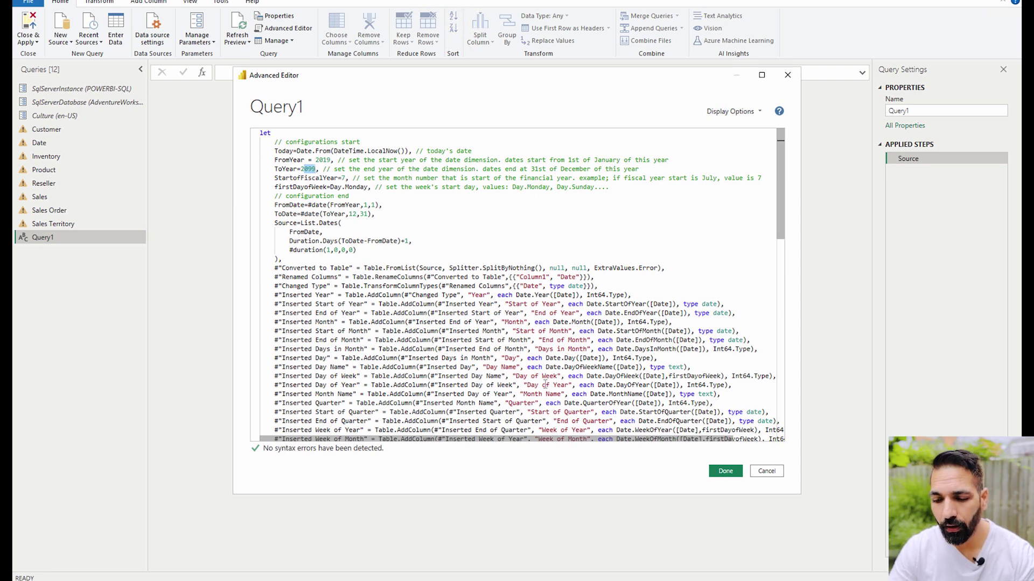
# - Rename Query1 to Calendar and load it into the model with Close & Apply
pyautogui.click(725, 471)
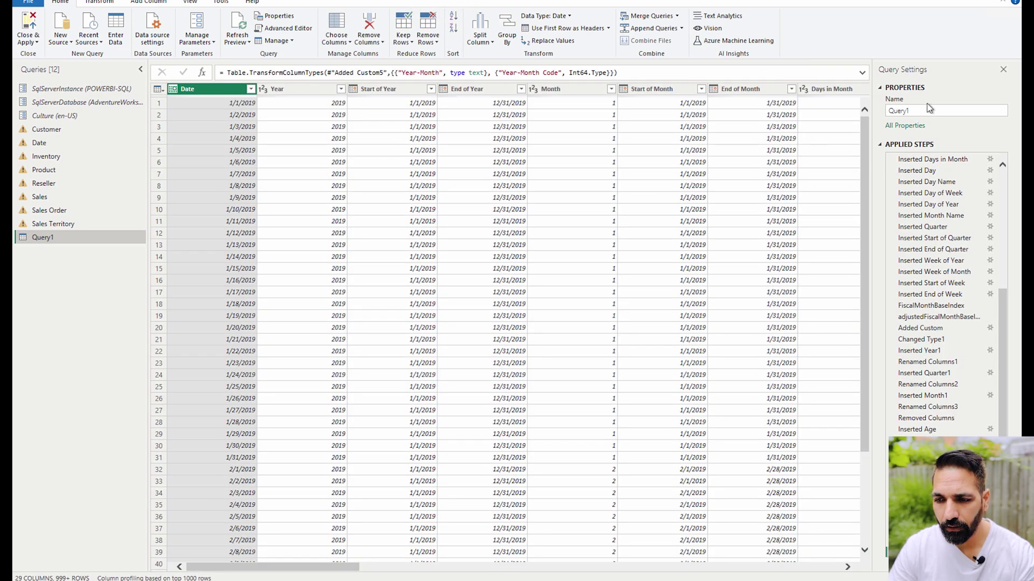
pyautogui.doubleClick(930, 109)
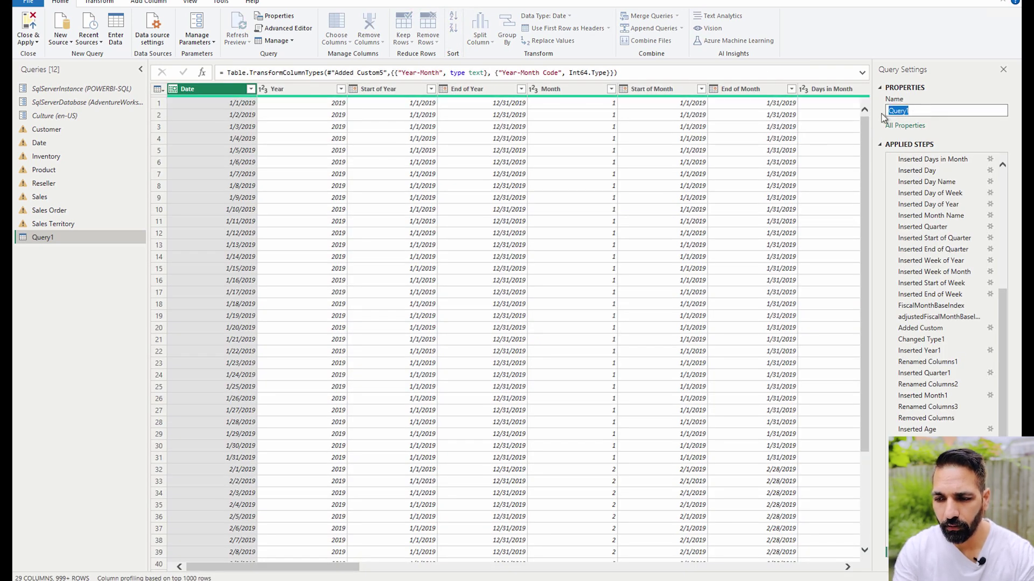
pyautogui.write('Dalende')
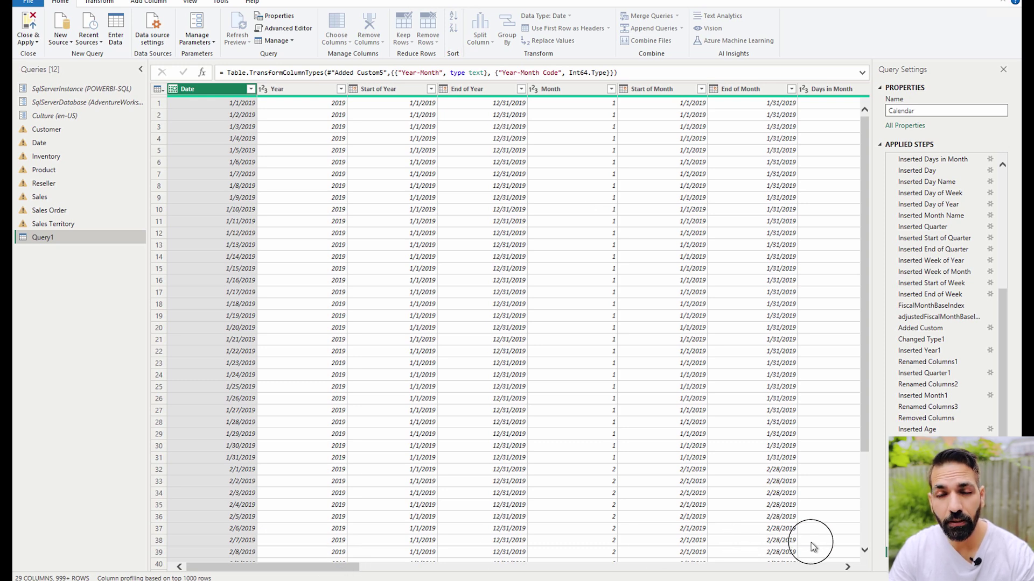
pyautogui.press('Return')
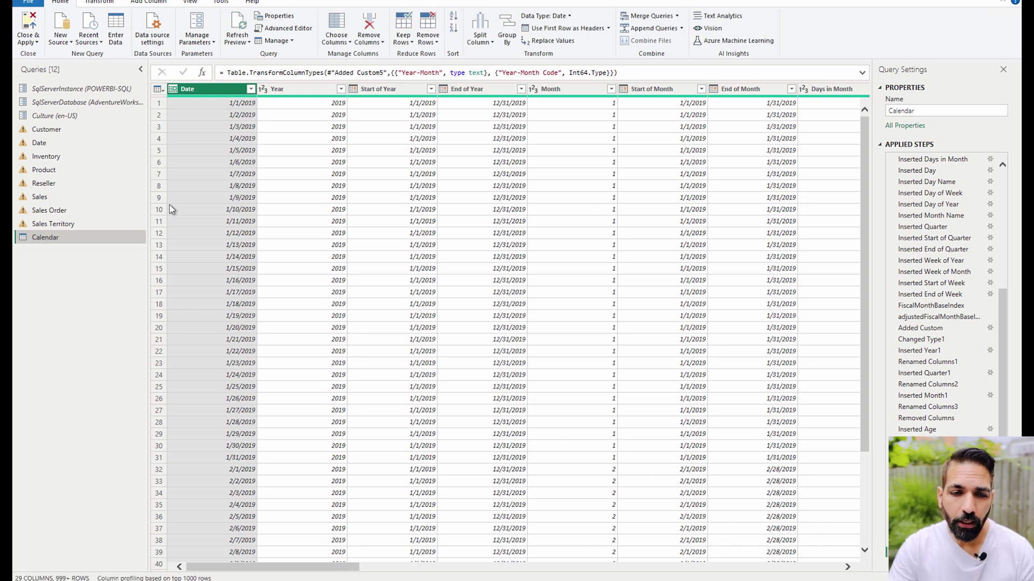
pyautogui.click(25, 39)
pyautogui.click(46, 55)
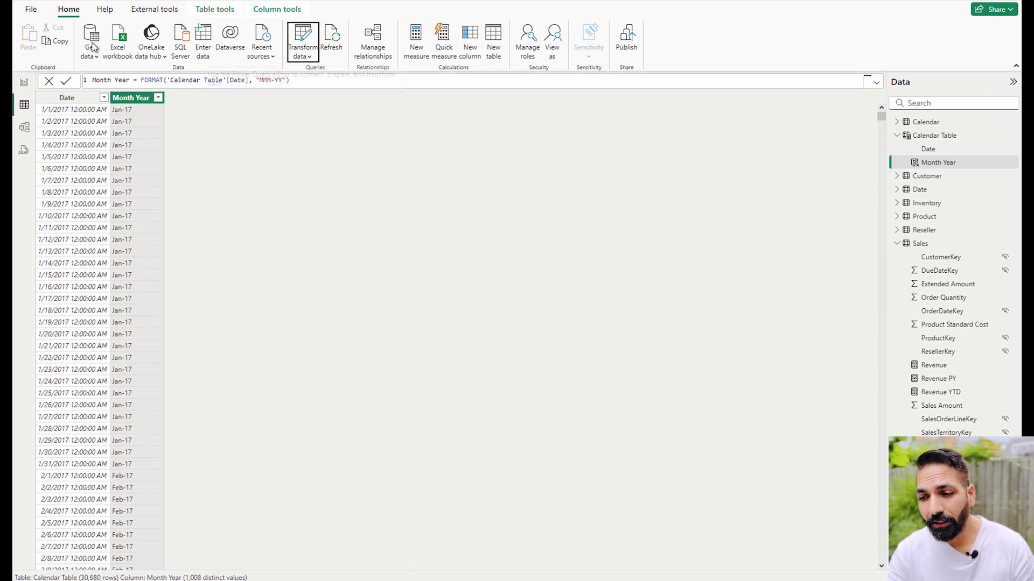
# - Mark Calendar Table as the date table, keyed on its Date column
pyautogui.click(941, 141)
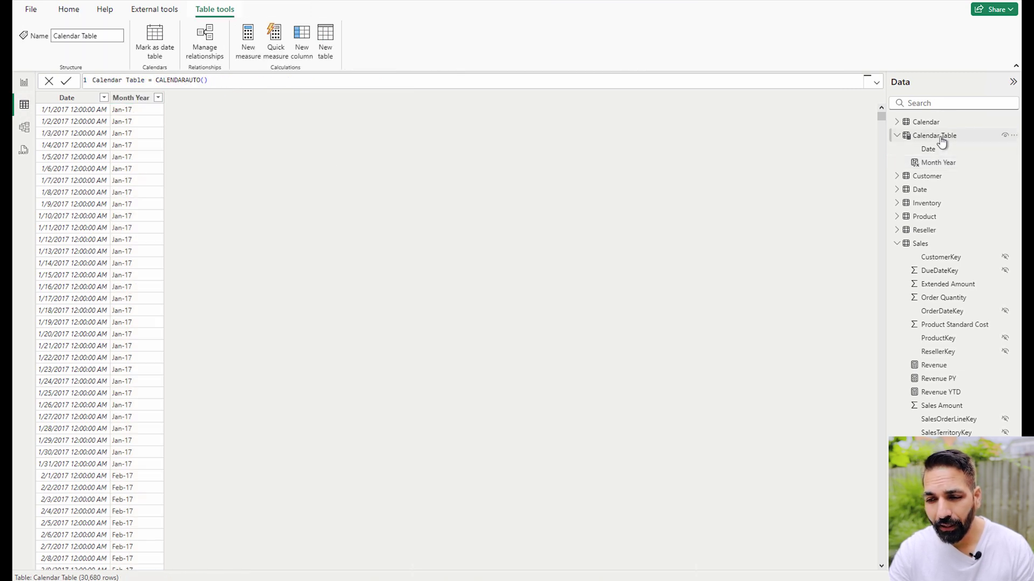
pyautogui.click(157, 54)
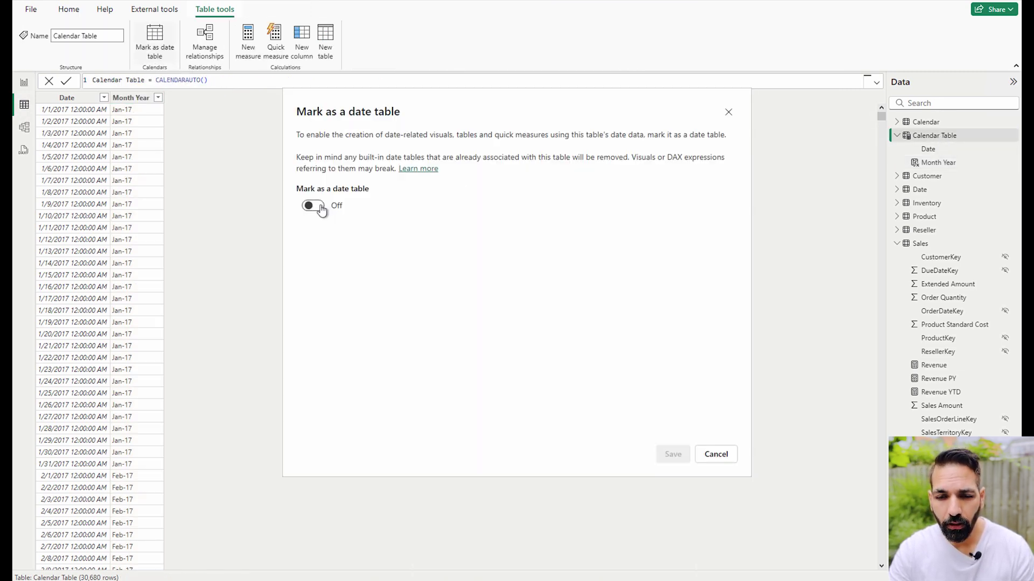
pyautogui.click(315, 205)
pyautogui.click(364, 250)
pyautogui.click(334, 269)
pyautogui.click(666, 455)
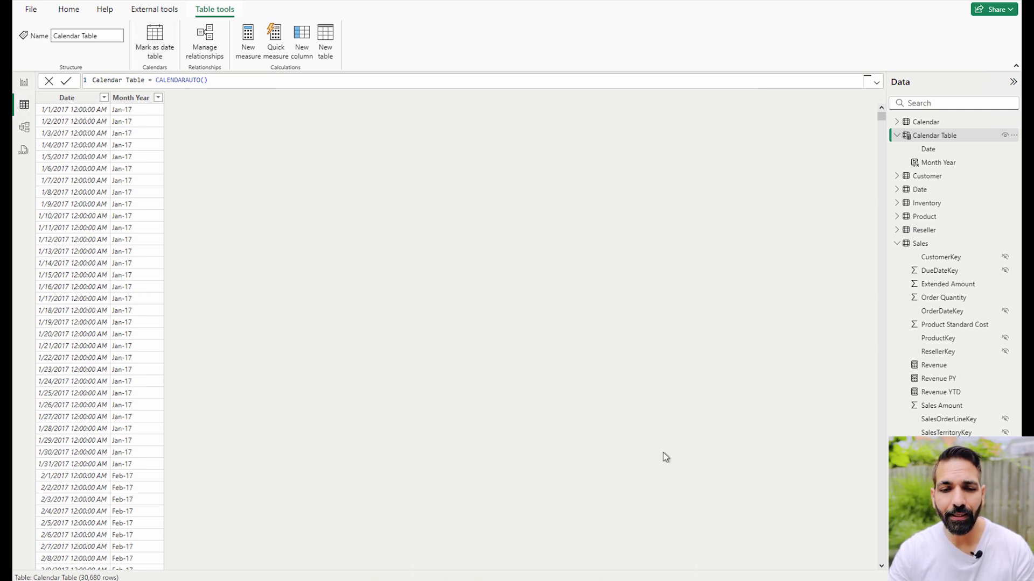